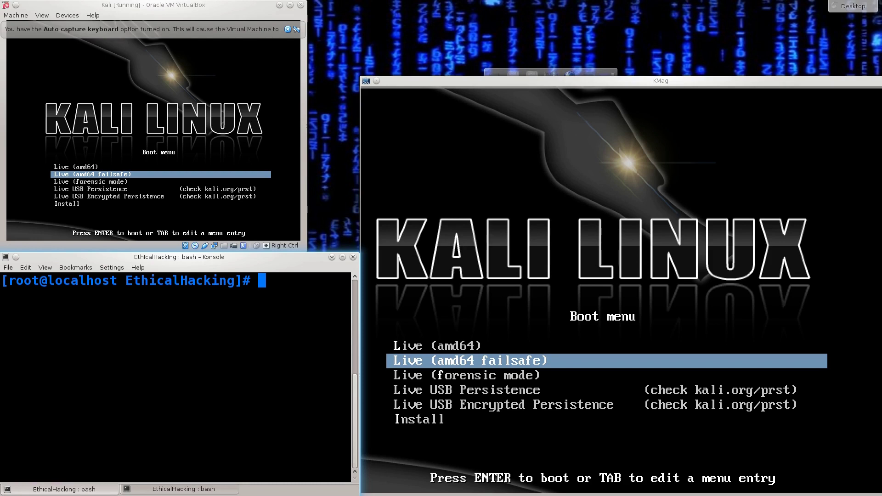
# - Reposition the VM window and start the Kali installer from the boot menu's Install entry
pyautogui.moveTo(164, 6)
pyautogui.mouseDown()
pyautogui.moveTo(223, 34)
pyautogui.moveTo(207, 20)
pyautogui.moveTo(194, 28)
pyautogui.moveTo(263, 74)
pyautogui.moveTo(220, 27)
pyautogui.moveTo(164, 6)
pyautogui.mouseUp()
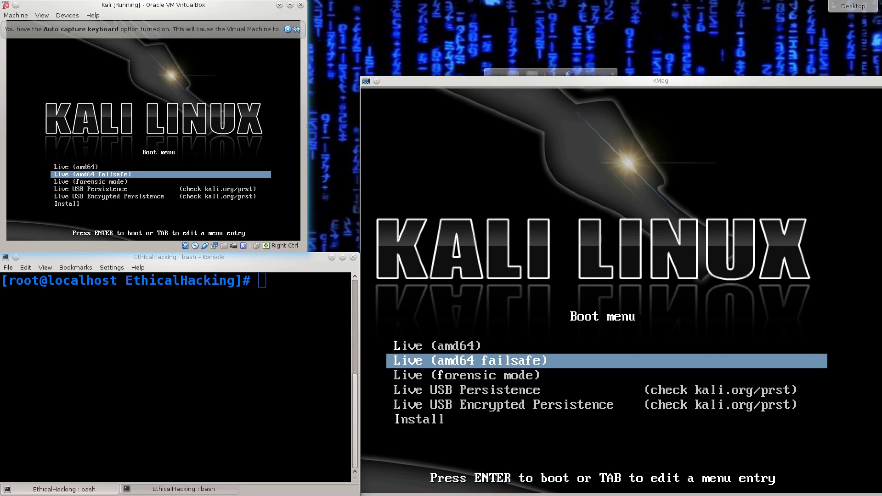
pyautogui.press('Down')
pyautogui.press('Down')
pyautogui.press('Down')
pyautogui.press('Down')
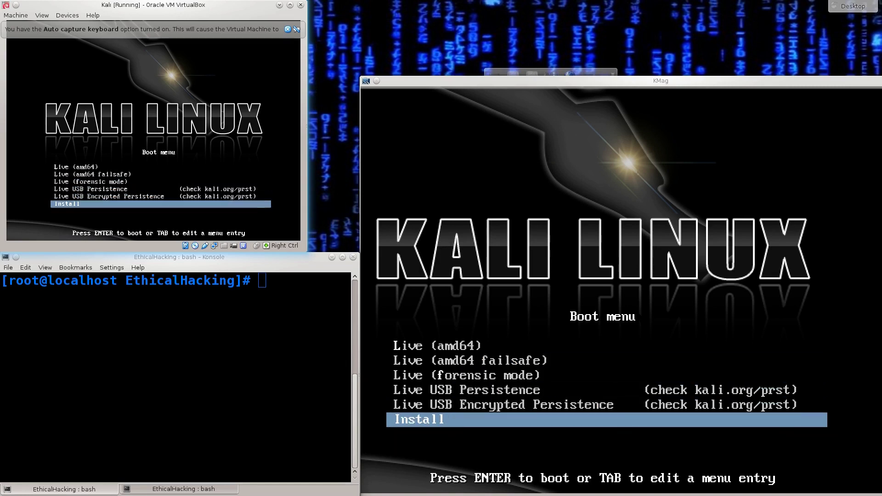
pyautogui.press('Return')
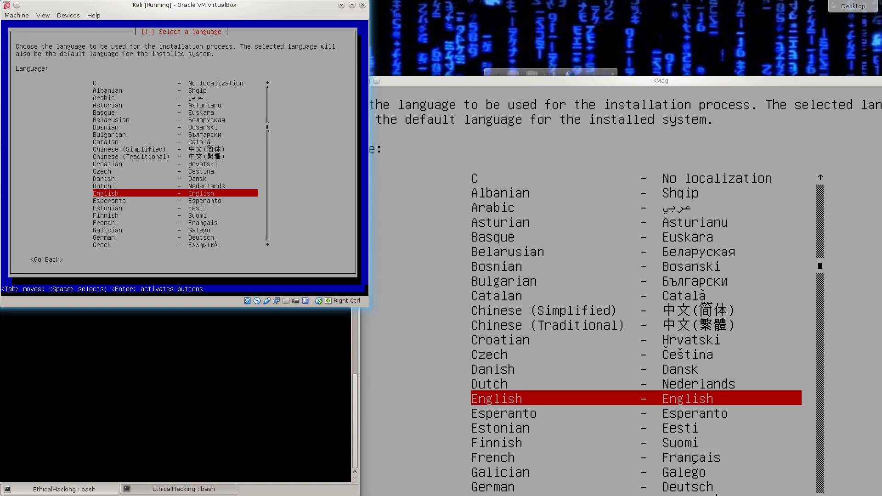
# - Choose English as the installation language
pyautogui.press('Up')
pyautogui.press('Up')
pyautogui.press('Up')
pyautogui.press('Up')
pyautogui.press('Up')
pyautogui.press('Up')
pyautogui.press('Up')
pyautogui.press('Up')
pyautogui.press('Up')
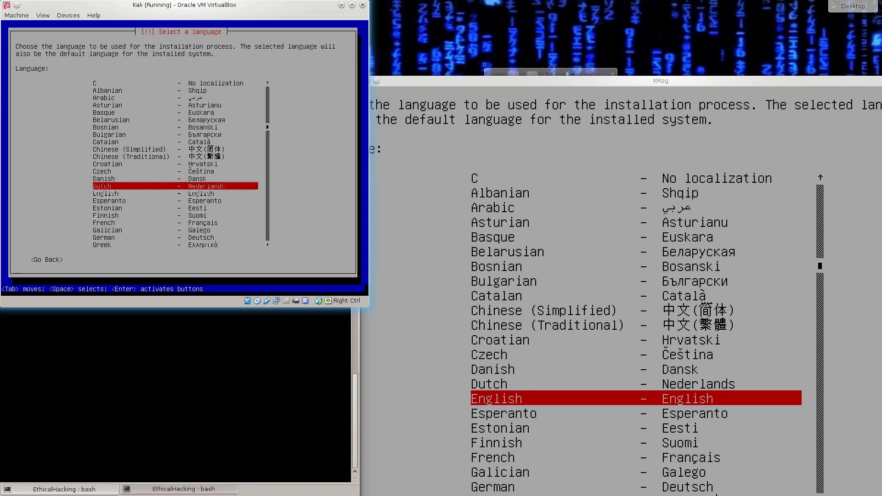
pyautogui.press('Up')
pyautogui.press('Up')
pyautogui.press('Up')
pyautogui.press('Up')
pyautogui.press('Up')
pyautogui.press('Up')
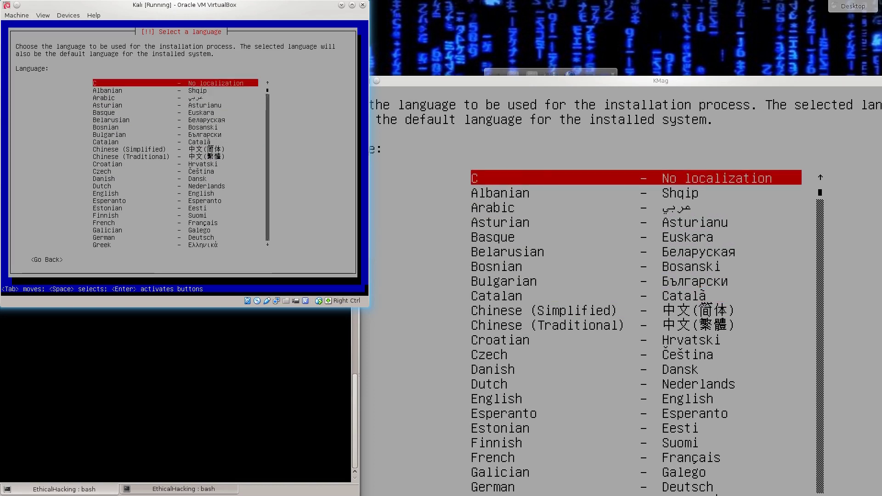
pyautogui.press('Down')
pyautogui.press('Down')
pyautogui.press('Down')
pyautogui.press('Down')
pyautogui.press('Down')
pyautogui.press('Down')
pyautogui.press('Down')
pyautogui.press('Down')
pyautogui.press('Down')
pyautogui.press('Down')
pyautogui.press('Down')
pyautogui.press('Down')
pyautogui.press('Down')
pyautogui.press('Down')
pyautogui.press('Down')
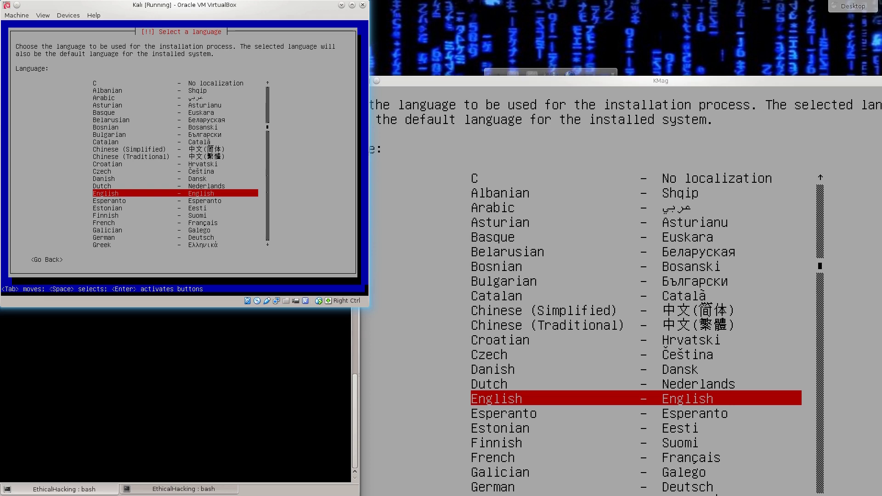
pyautogui.press('Return')
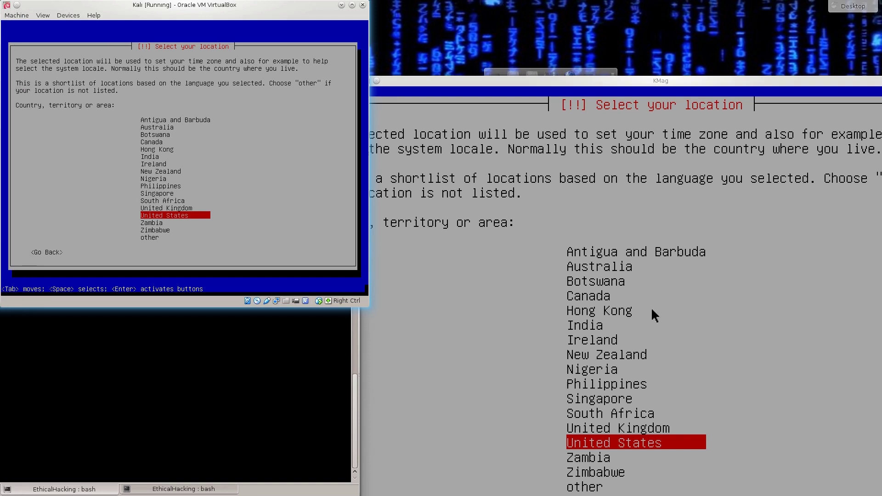
# - Select United Kingdom as the location
pyautogui.press('Up')
pyautogui.press('Return')
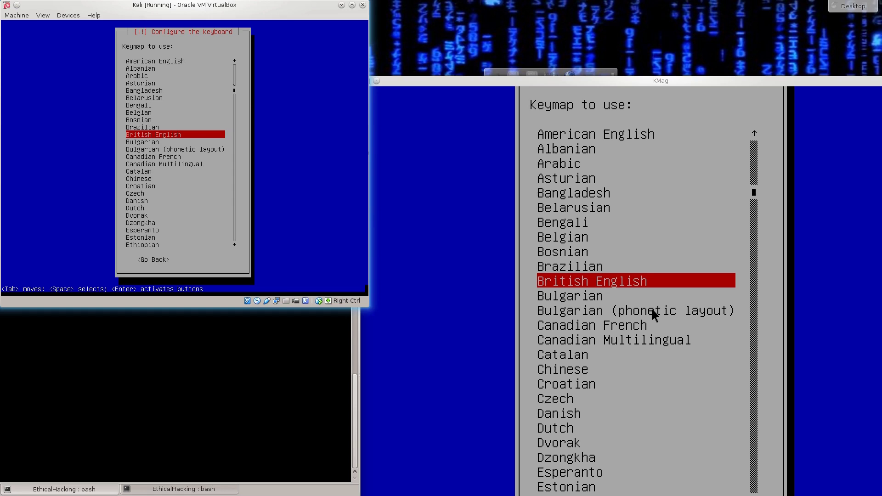
# - Accept British English as the keyboard keymap
pyautogui.press('Return')
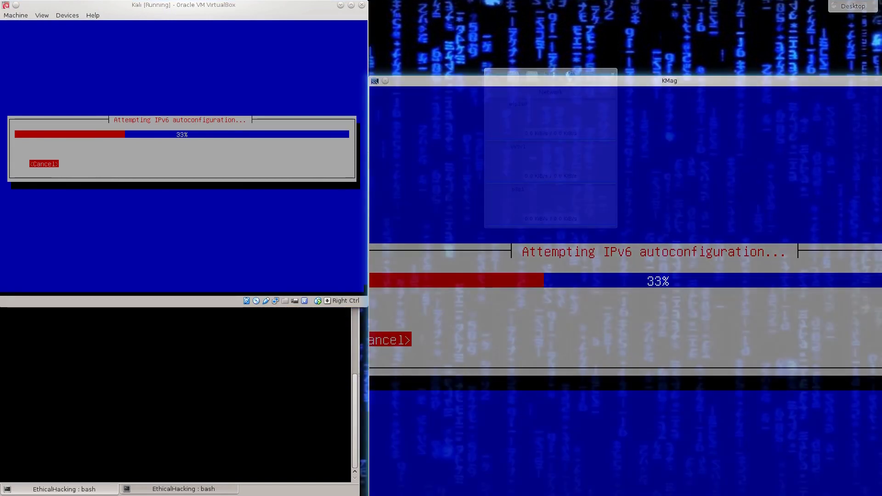
# - Resize the magnifier window, then accept the prefilled hostname 'kali' in the VM
pyautogui.moveTo(369, 166); pyautogui.dragTo(318, 166)
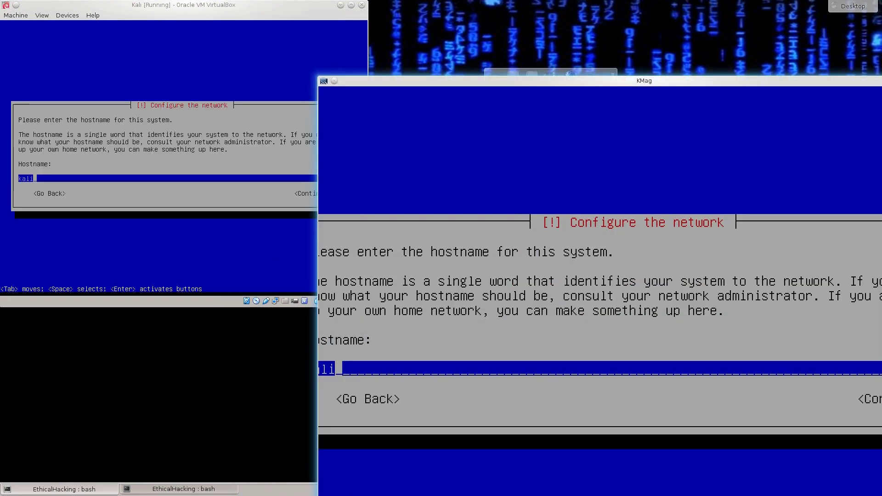
pyautogui.moveTo(318, 77); pyautogui.dragTo(219, 202)
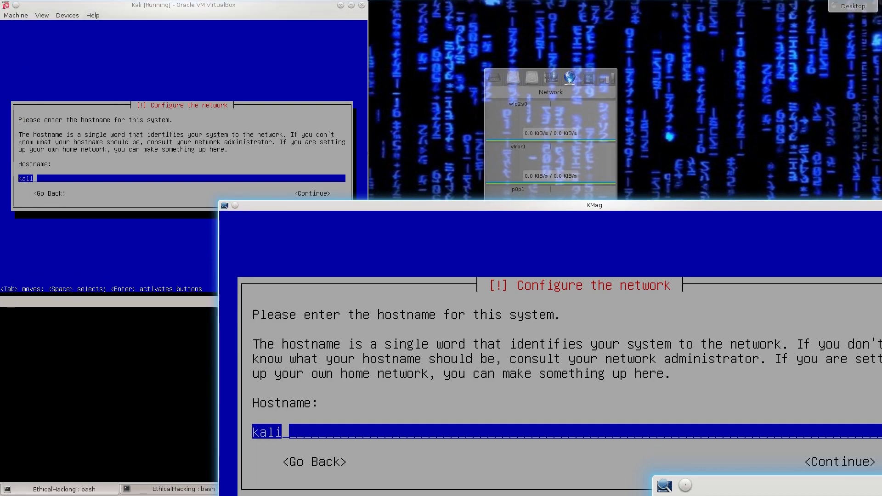
pyautogui.hotkey('alt', 'Tab')
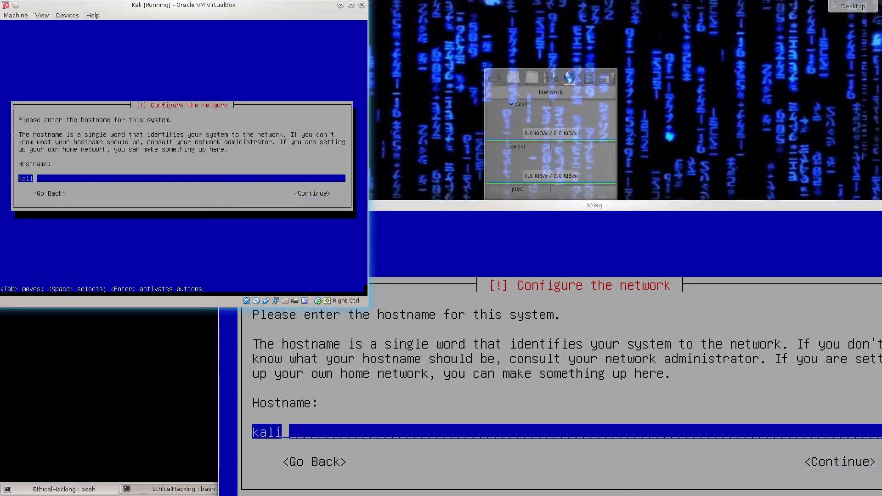
pyautogui.press('Tab')
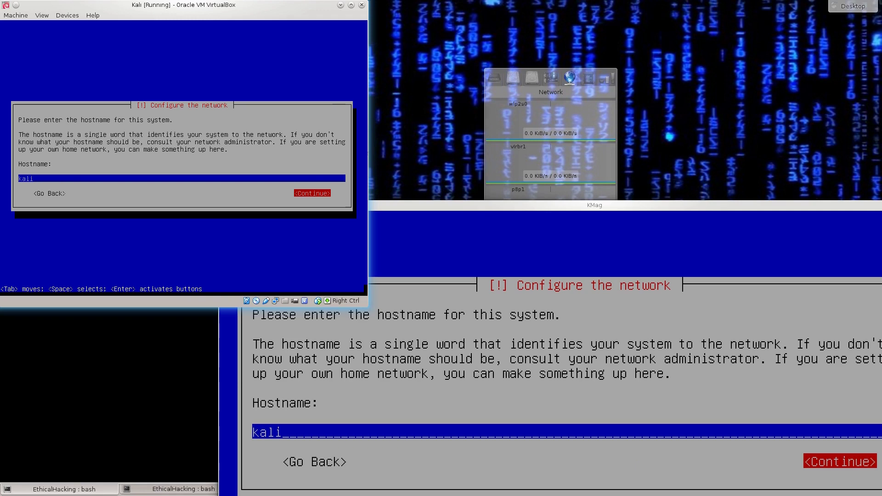
pyautogui.press('Left')
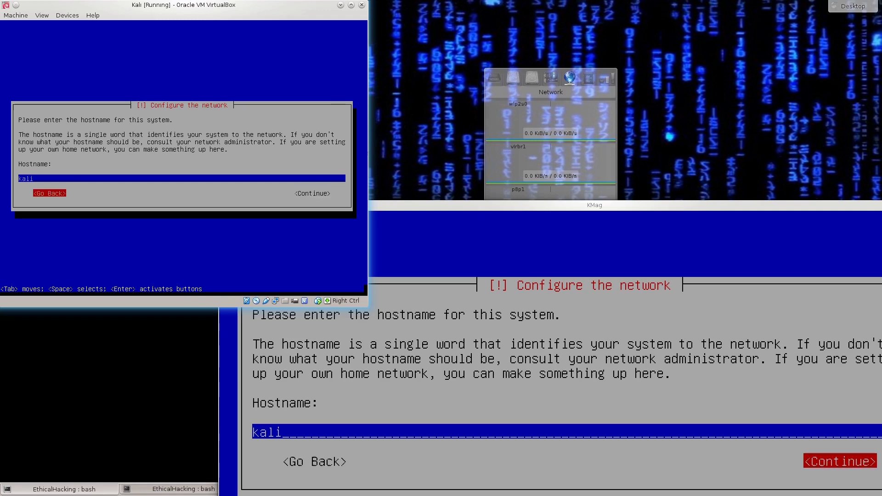
pyautogui.press('Right')
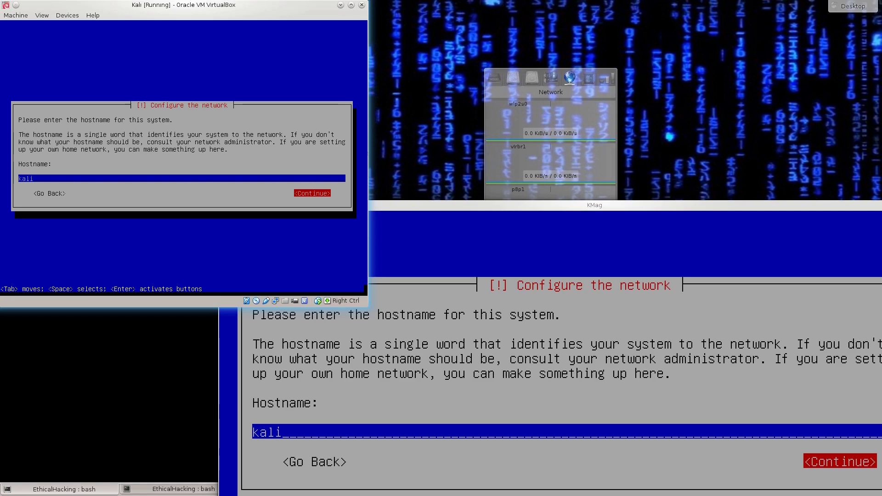
pyautogui.press('Return')
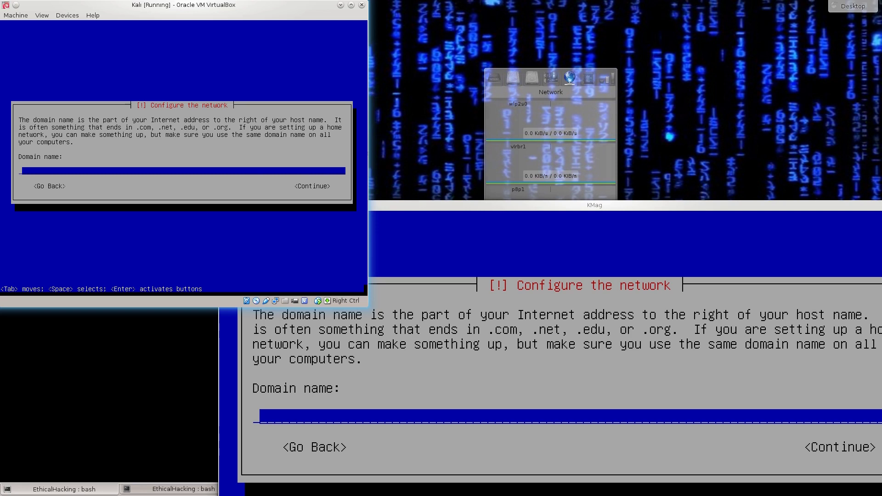
# - Leave the domain name blank and continue
pyautogui.press('Tab')
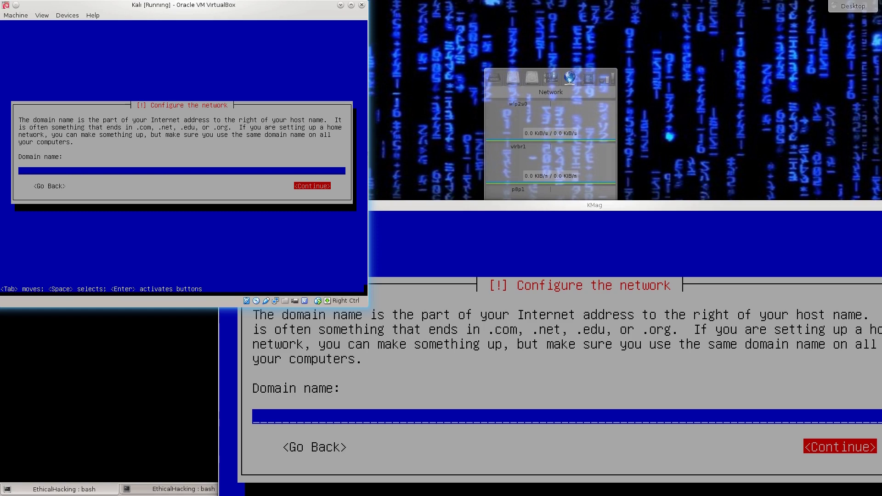
pyautogui.press('Return')
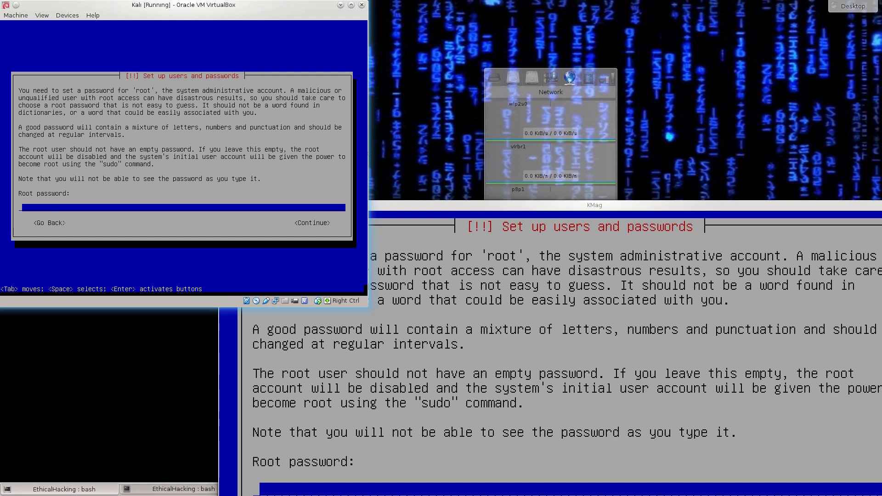
# - Enter the root password and confirm it by typing it again
pyautogui.write('toor')
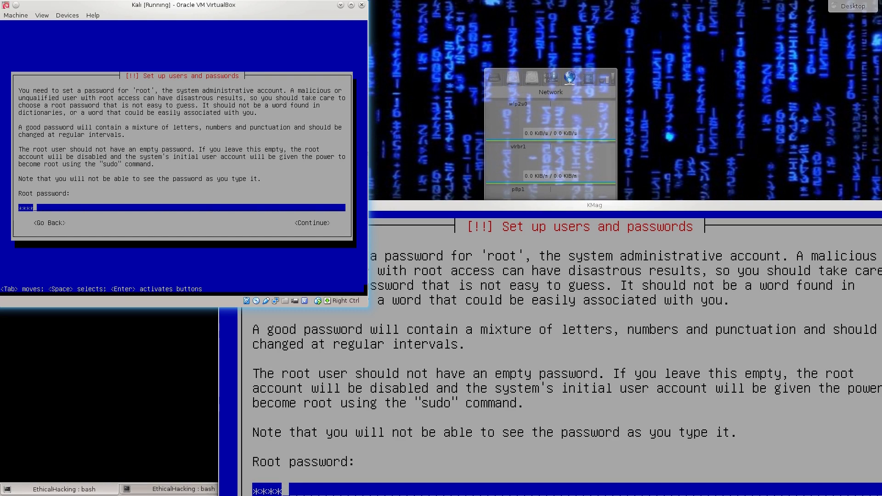
pyautogui.press('Tab')
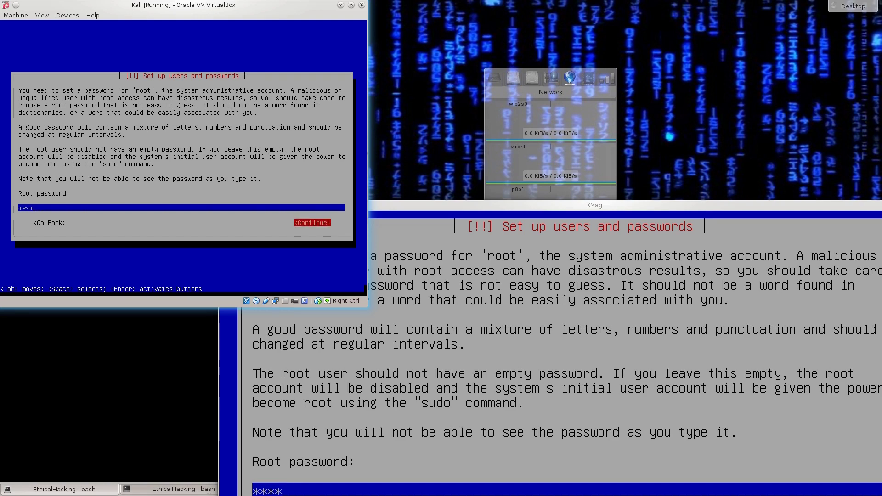
pyautogui.press('Return')
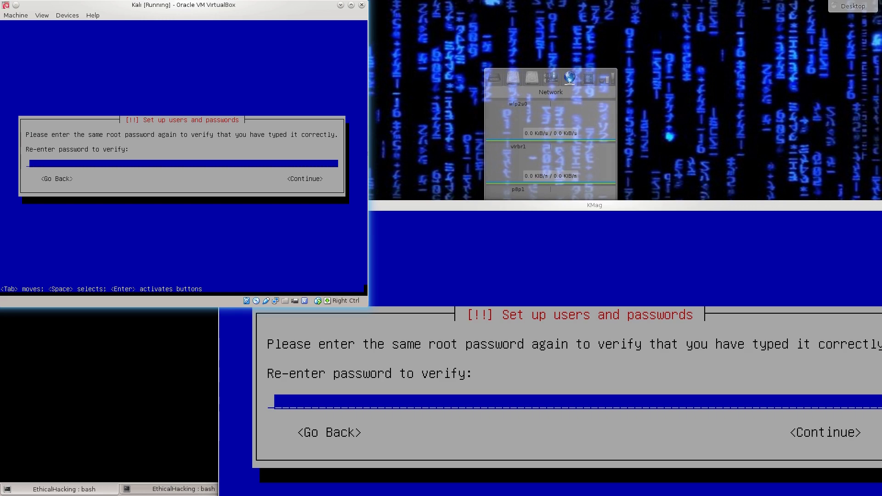
pyautogui.write('****')
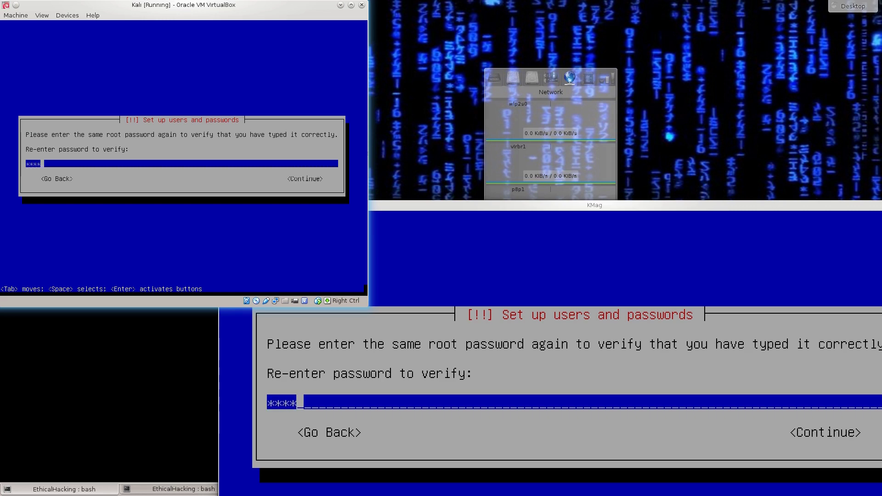
pyautogui.press('Tab')
pyautogui.press('Return')
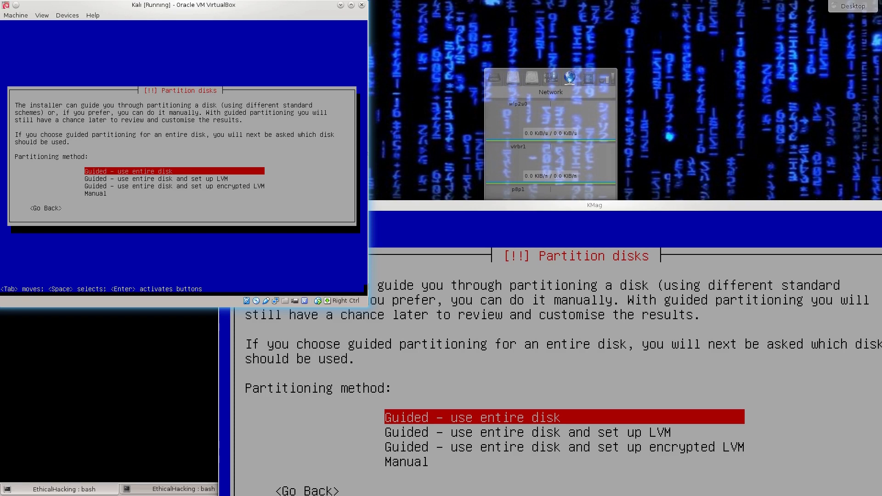
# - Use guided partitioning on the entire 130.8 GB SCSI1 (sda) VBOX hard disk
pyautogui.press('Return')
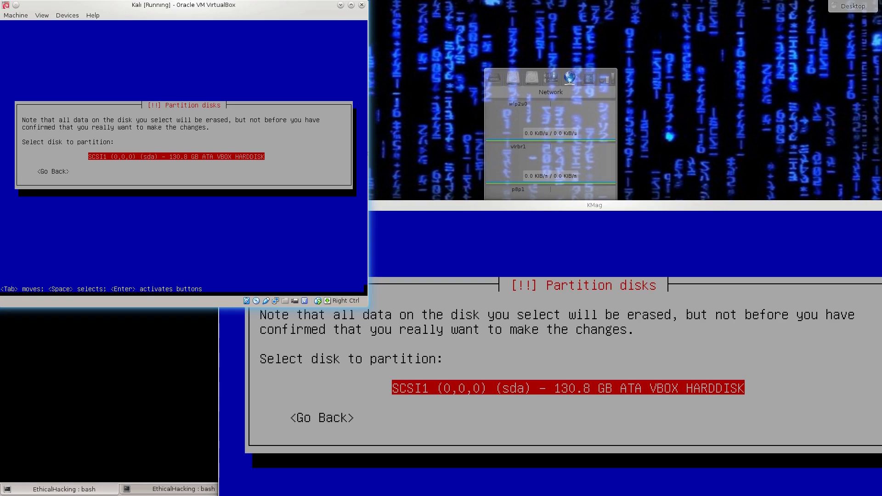
pyautogui.press('Return')
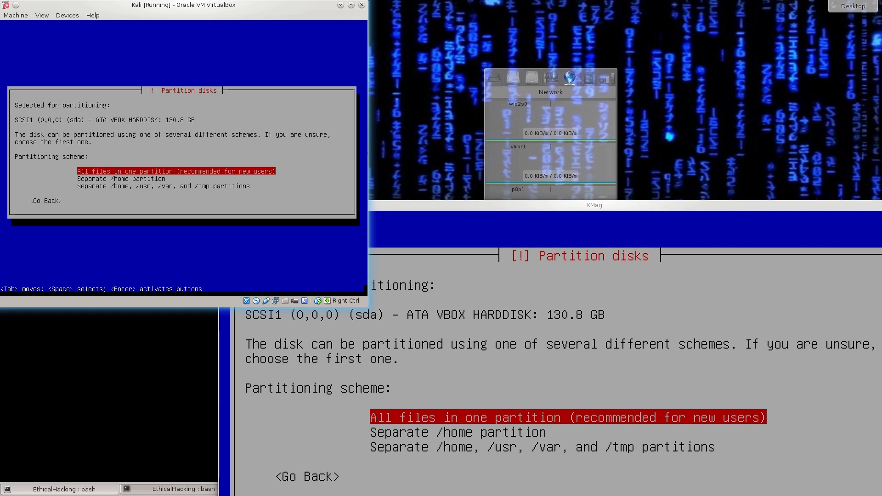
# - Pick the 'All files in one partition' partitioning scheme
pyautogui.press('Down')
pyautogui.press('Down')
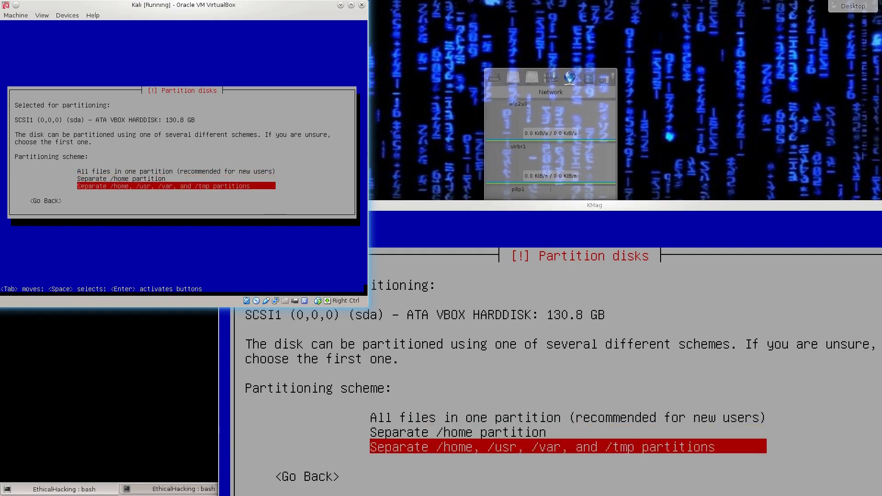
pyautogui.press('Up')
pyautogui.press('Up')
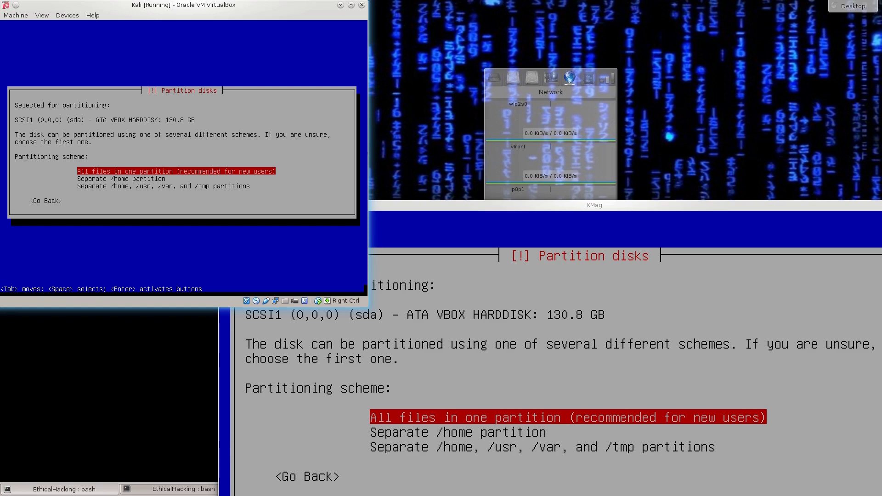
pyautogui.press('Return')
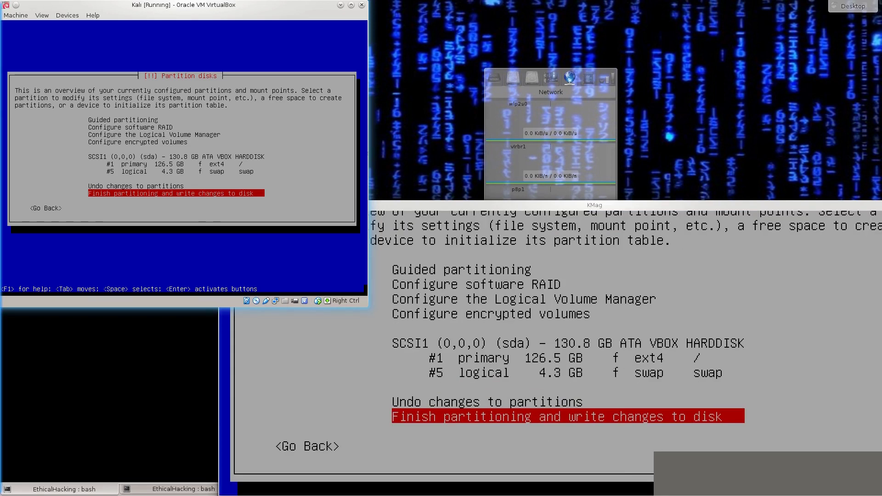
# - Inspect the #1 ext4 root (126.5 GB) and #5 swap (4.3 GB) partitions in the overview
pyautogui.press('Up')
pyautogui.press('Up')
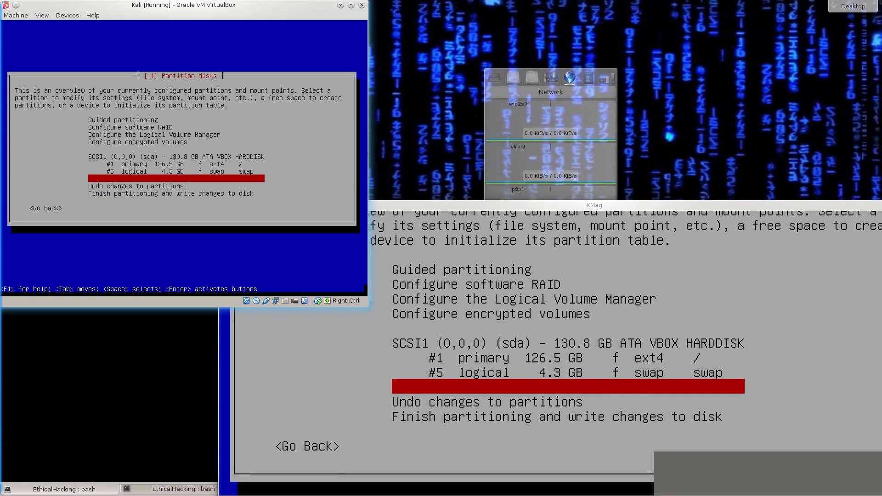
pyautogui.press('Up')
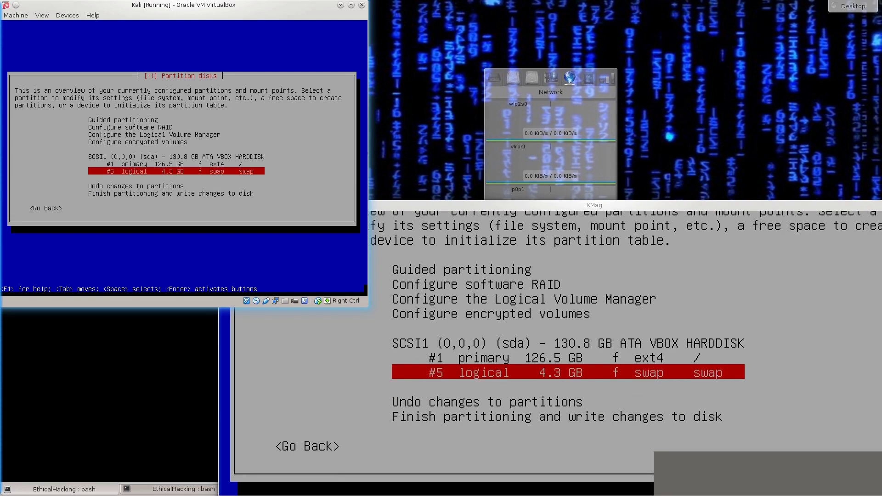
pyautogui.press('Up')
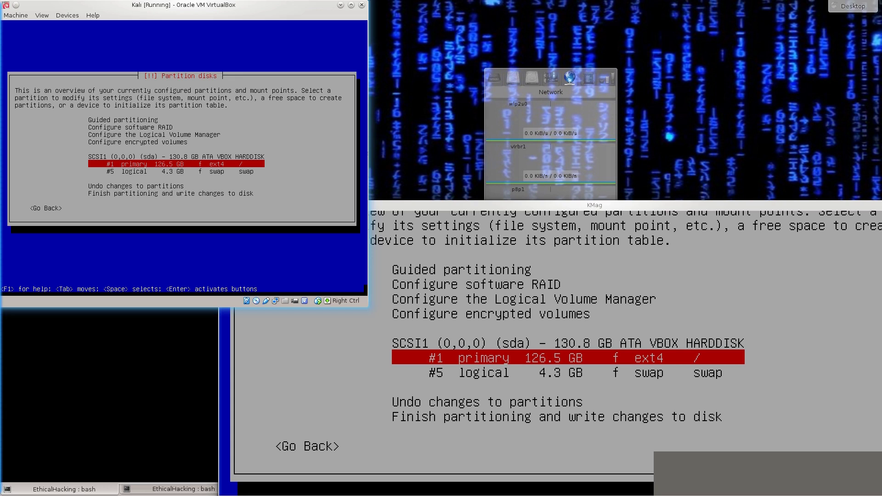
pyautogui.press('Down')
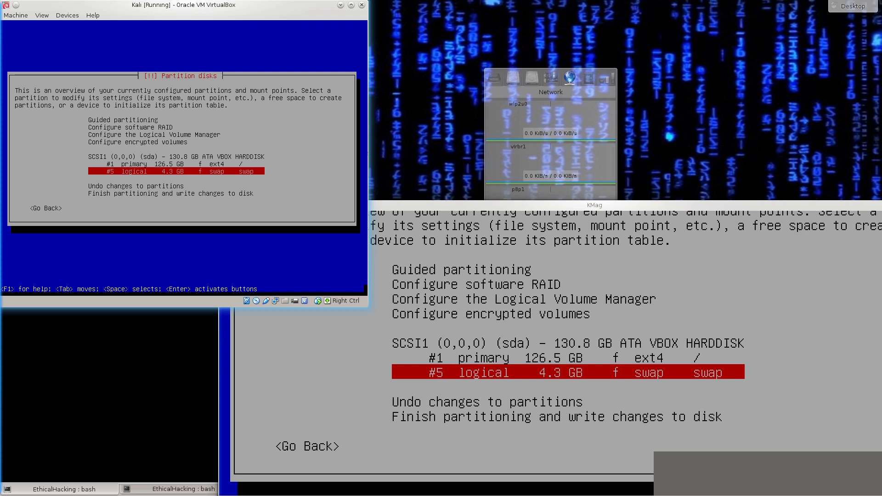
pyautogui.press('Up')
pyautogui.press('Up')
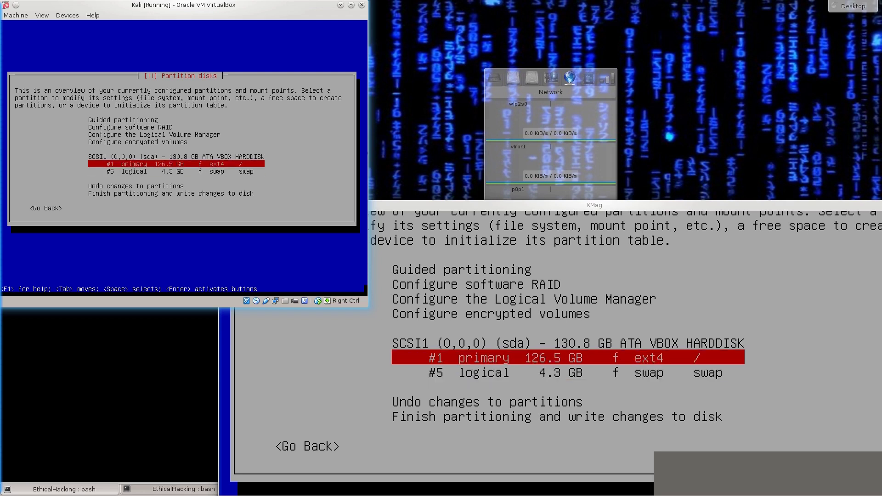
pyautogui.press('Up')
pyautogui.press('Down')
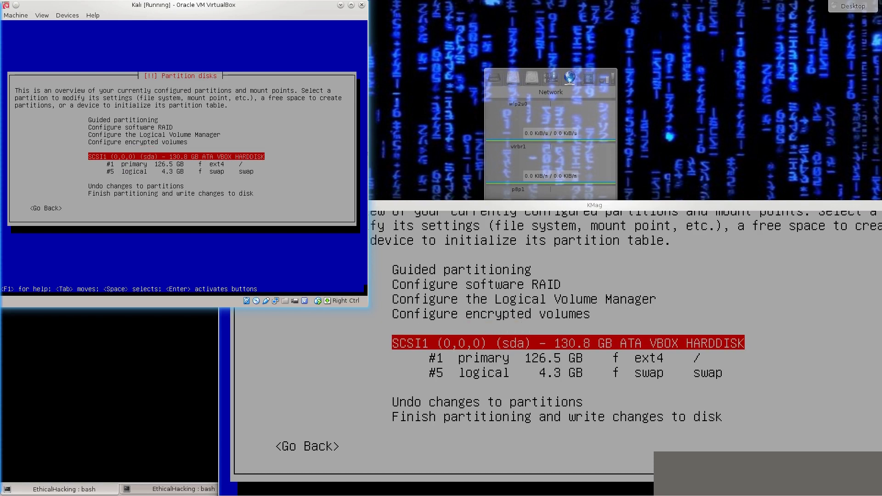
pyautogui.press('Up')
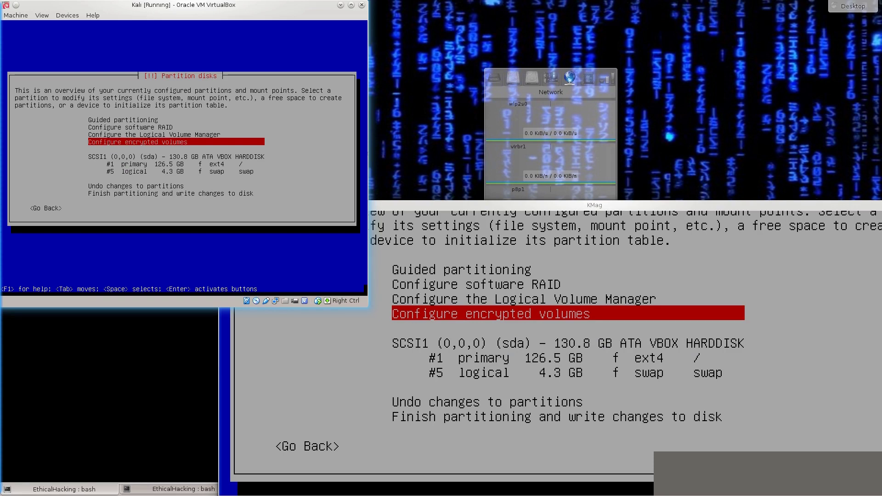
pyautogui.press('Up')
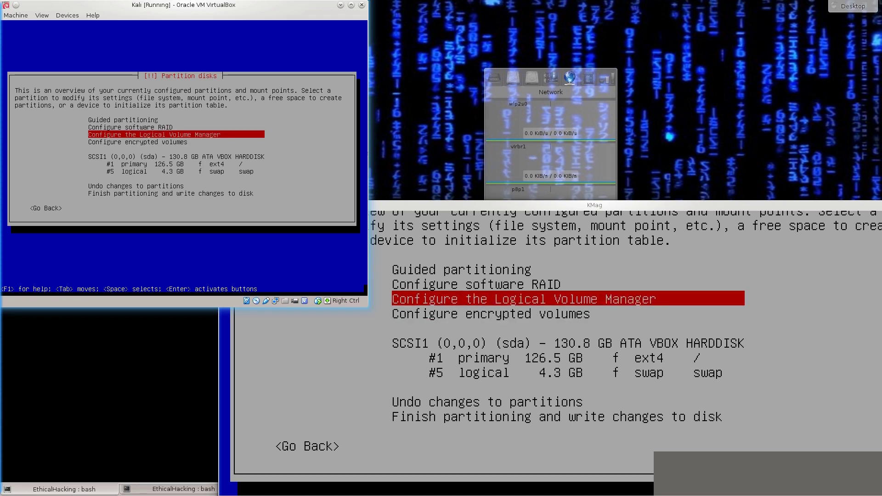
pyautogui.press('Up')
pyautogui.press('Up')
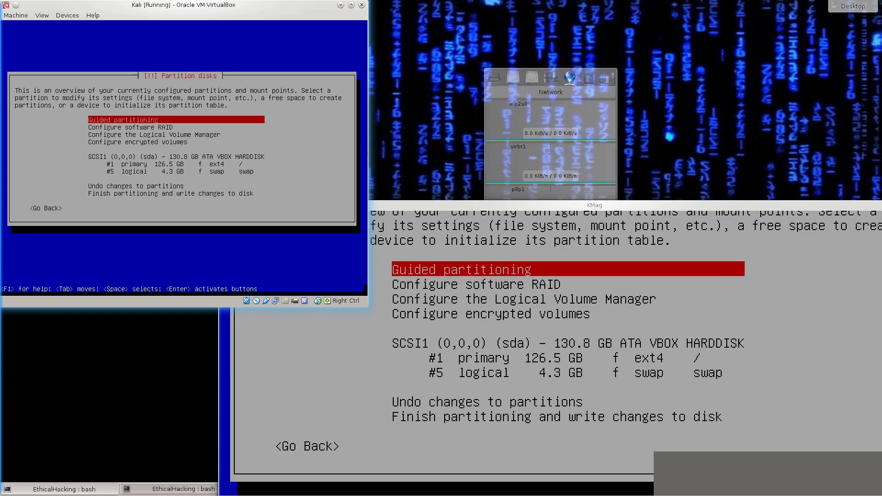
pyautogui.press('Down')
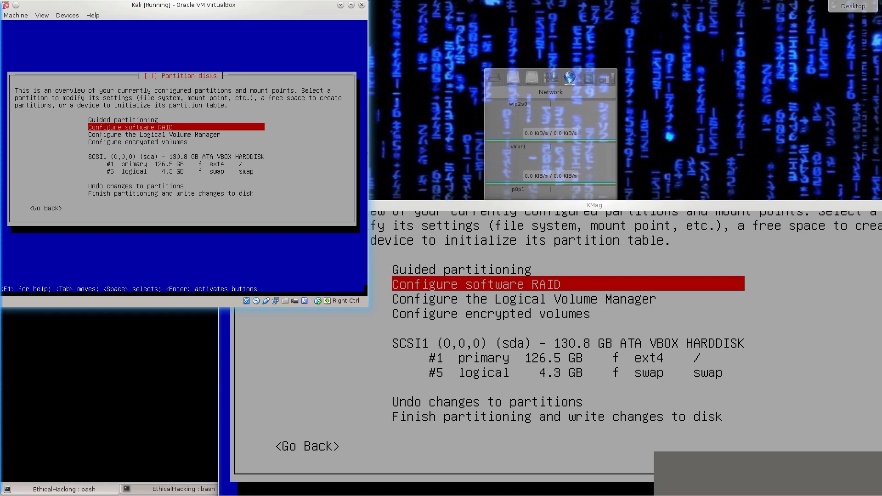
pyautogui.press('Down')
pyautogui.press('Down')
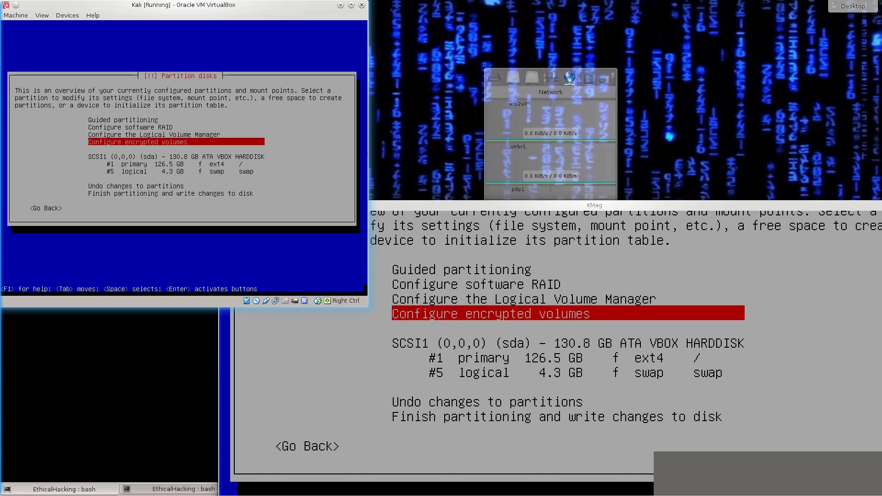
pyautogui.press('Up')
pyautogui.press('Up')
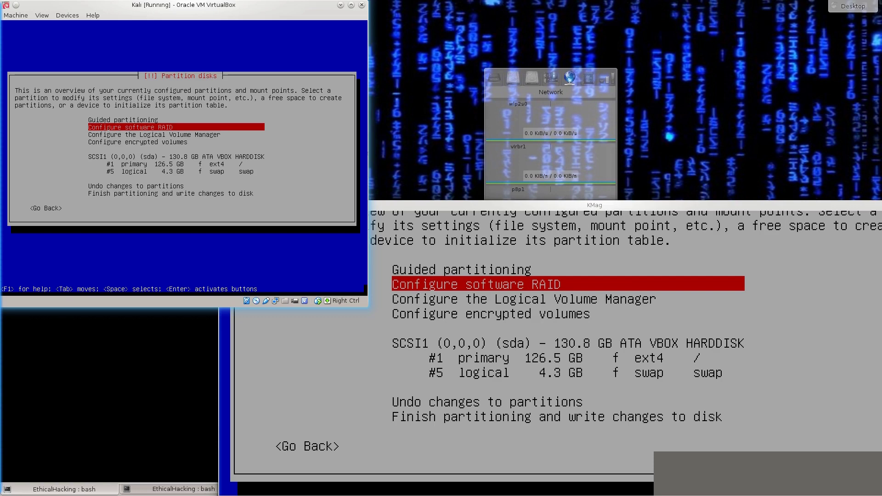
pyautogui.press('Down')
pyautogui.press('Down')
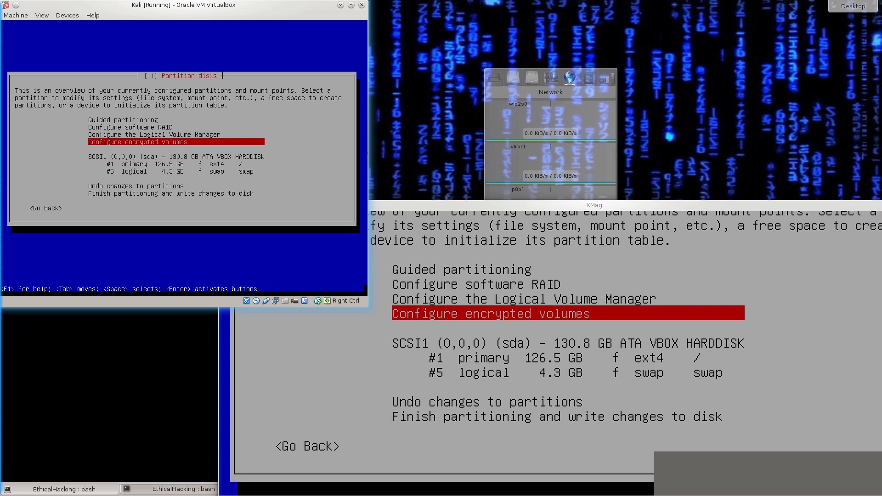
pyautogui.press('Down')
pyautogui.press('Down')
pyautogui.press('Down')
pyautogui.press('Down')
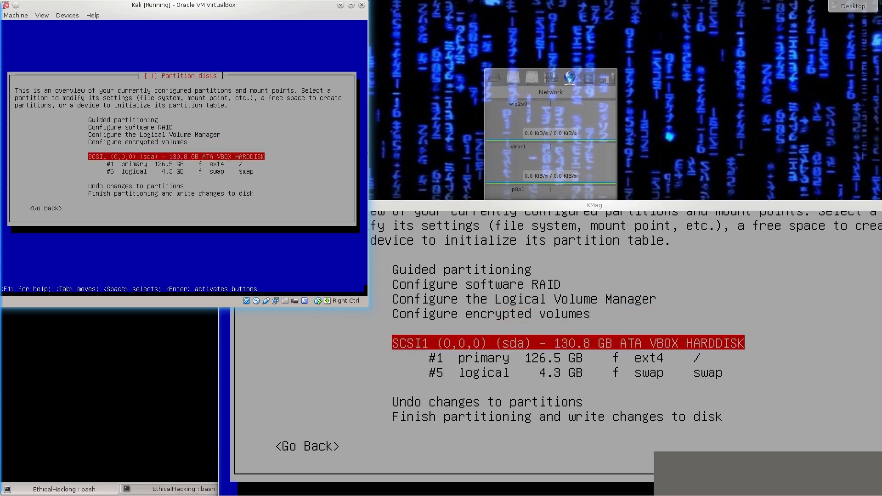
pyautogui.press('Down')
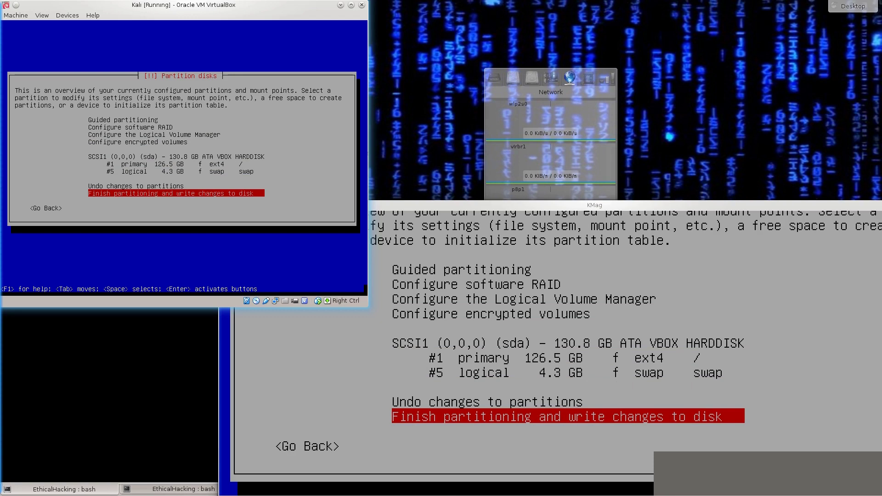
# - Finish partitioning to review the changes: partition #1 ext4 root and #5 swap
pyautogui.press('Return')
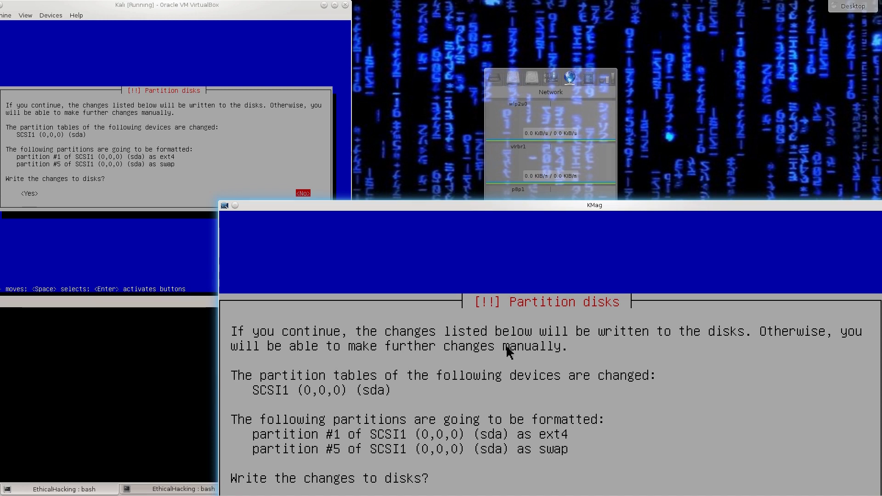
pyautogui.hotkey('alt', 'Tab')
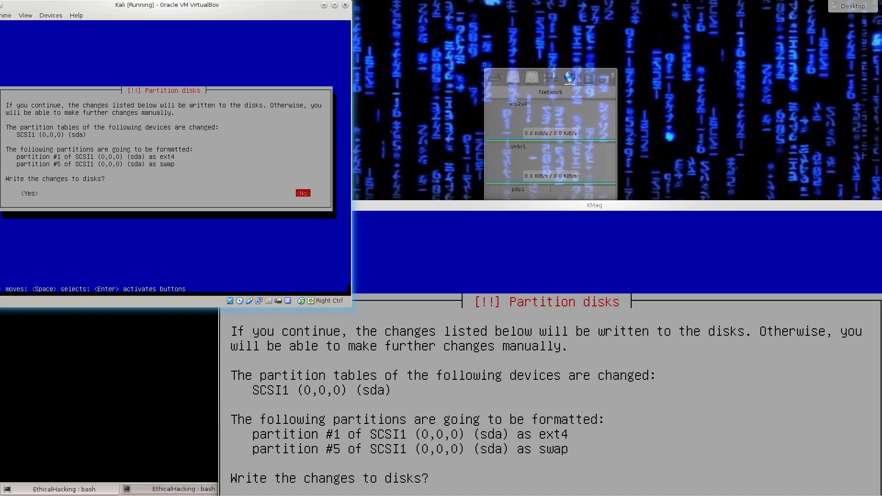
pyautogui.press('Tab')
# - Confirm writing the partition changes to disk, starting the ext4 root formatting
pyautogui.press('Return')
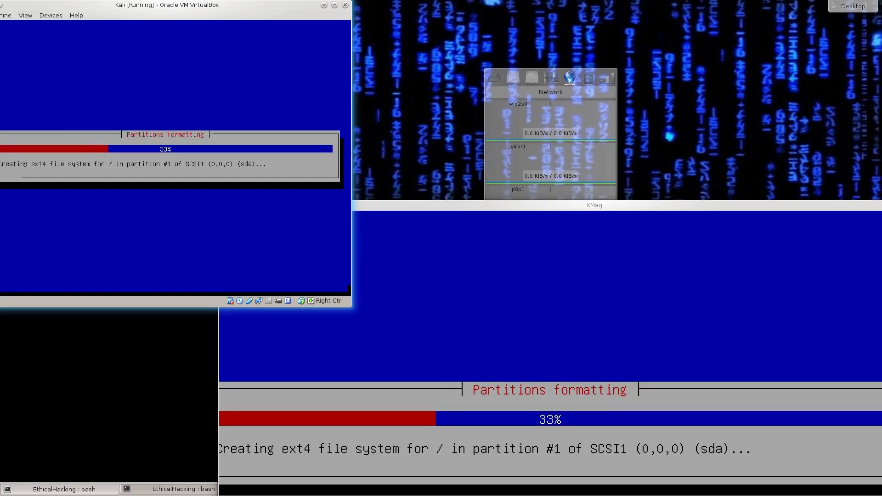